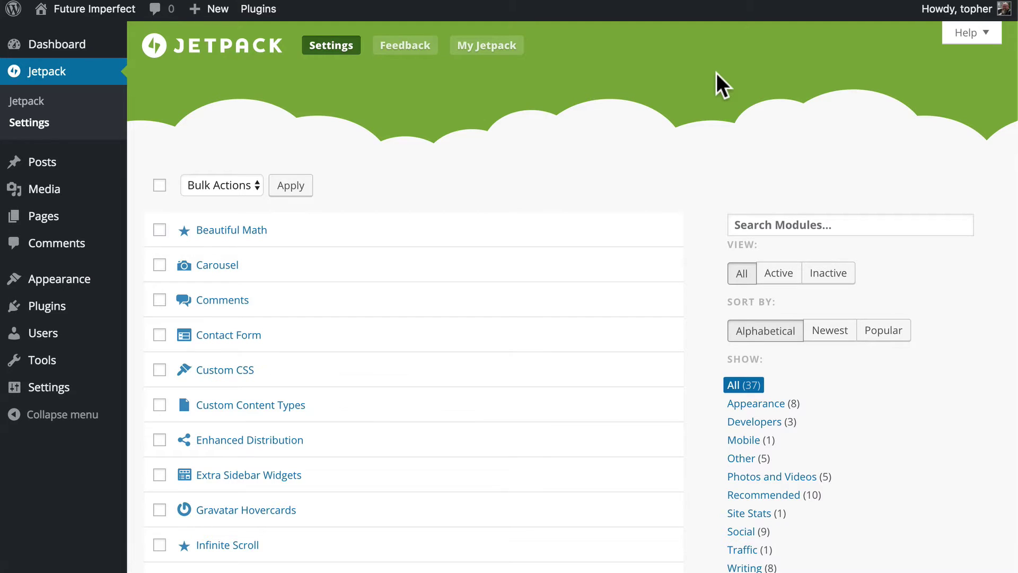
Find Subscriptions in the Jetpack module list and activate it from its details.
{"action": "scroll", "coordinate": [717, 72], "scroll_direction": "down", "scroll_amount": 10}
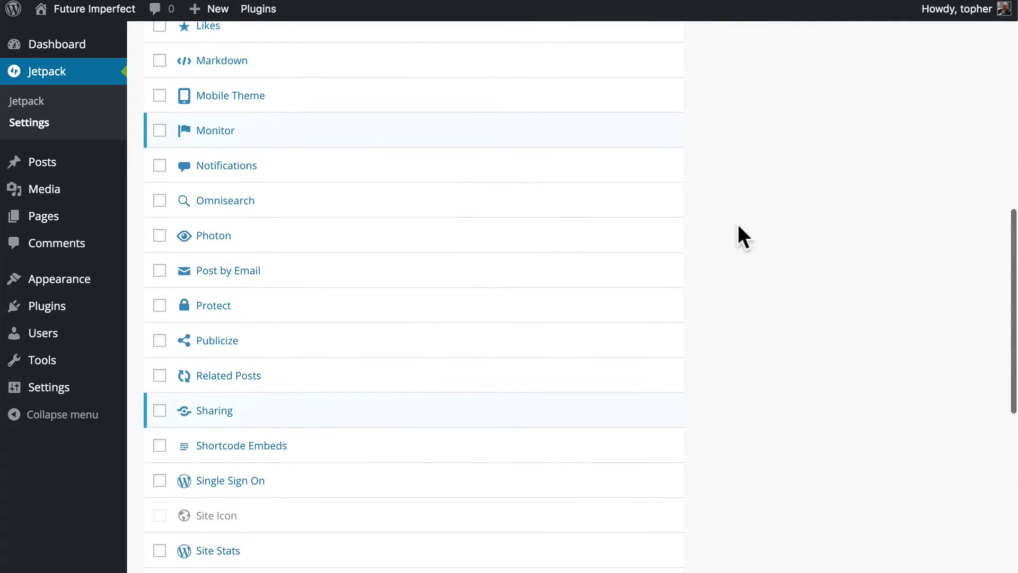
{"action": "scroll", "coordinate": [738, 225], "scroll_direction": "down", "scroll_amount": 5}
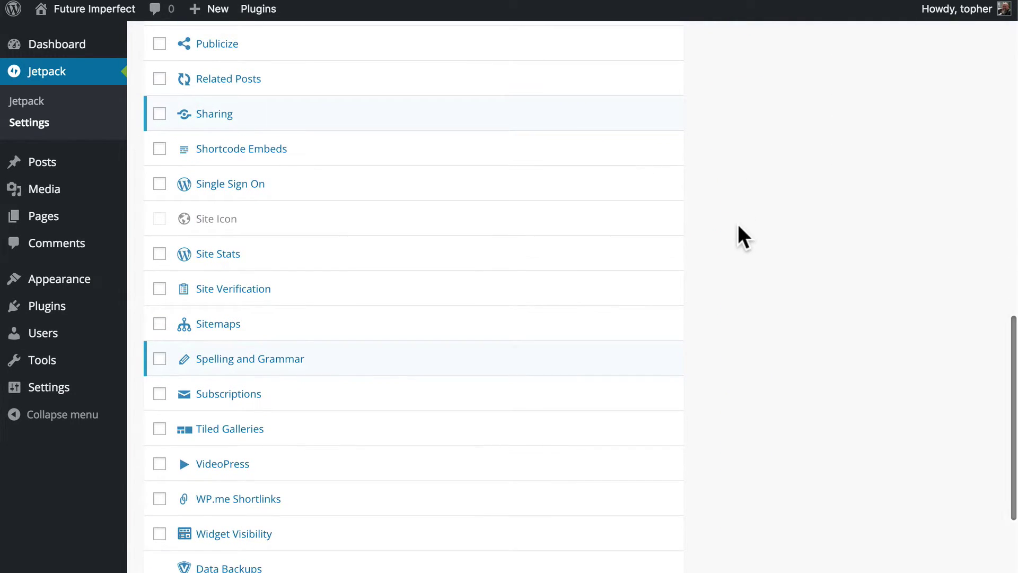
{"action": "scroll", "coordinate": [737, 225], "scroll_direction": "down", "scroll_amount": 2}
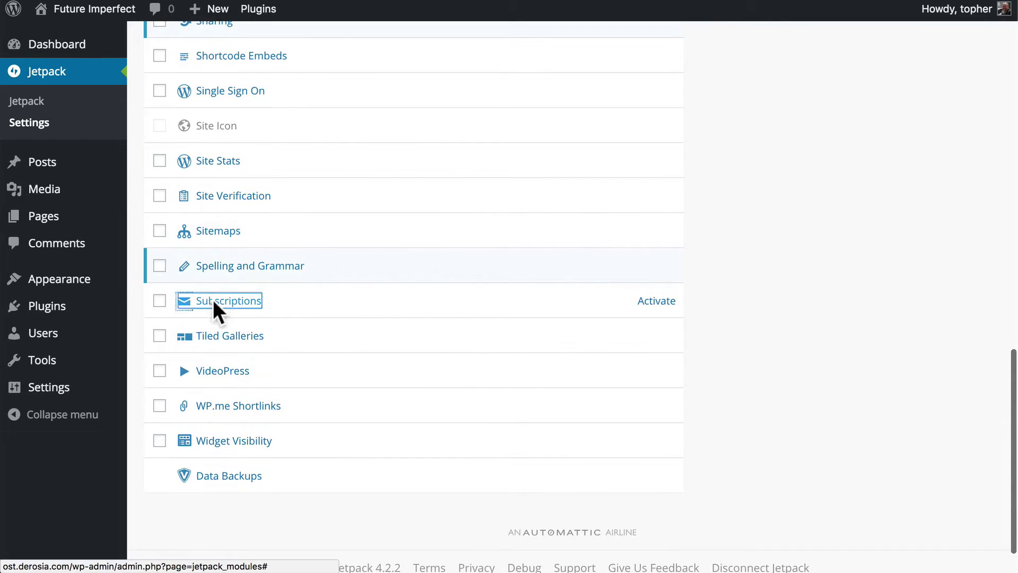
{"action": "left_click", "coordinate": [213, 301]}
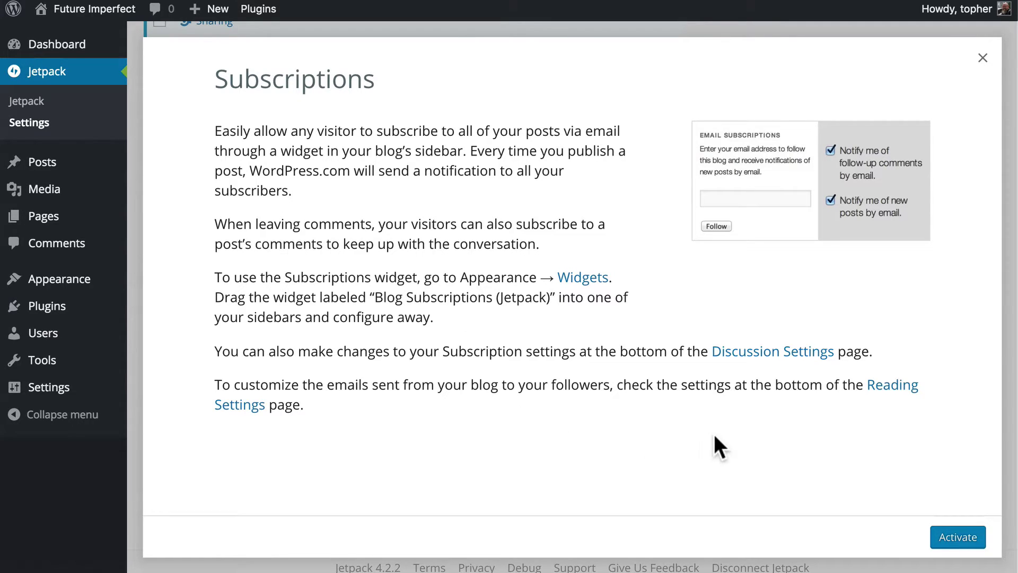
{"action": "left_click", "coordinate": [953, 537]}
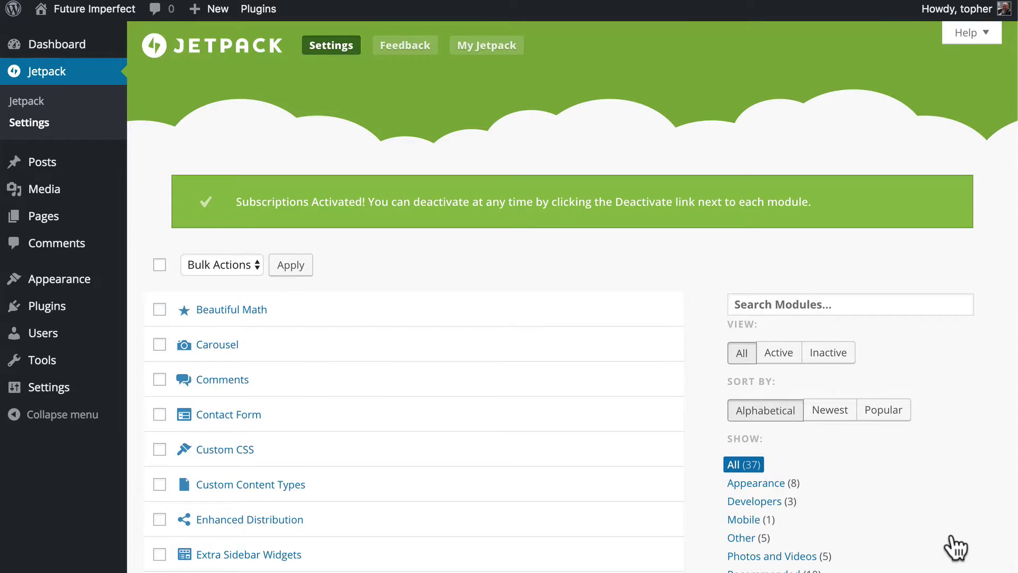
Configure the Subscriptions module to reach Discussion settings with Follow Blog and Follow Comments enabled.
{"action": "scroll", "coordinate": [952, 546], "scroll_direction": "down", "scroll_amount": 20}
{"action": "mouse_move", "coordinate": [627, 257]}
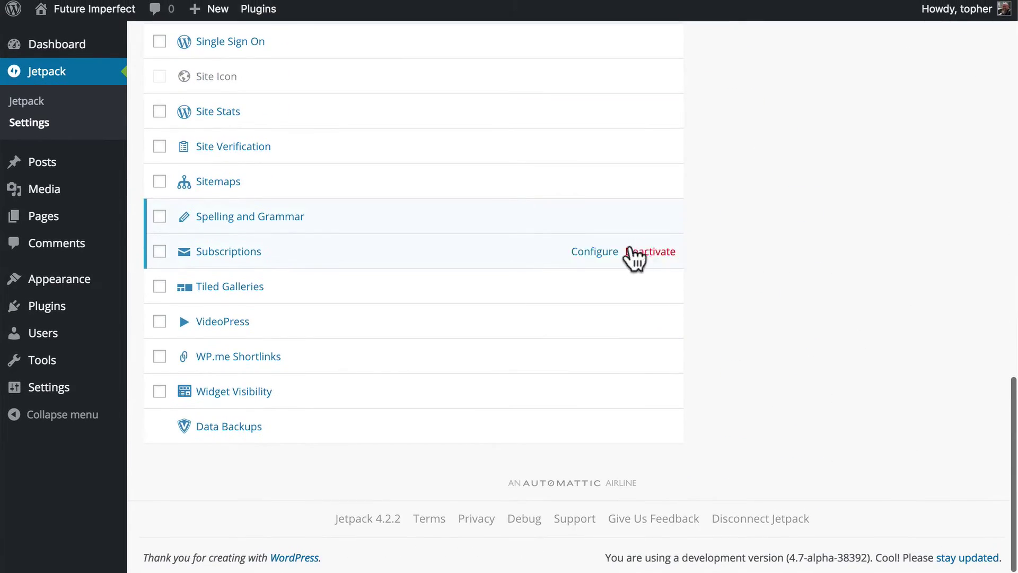
{"action": "left_click", "coordinate": [595, 252]}
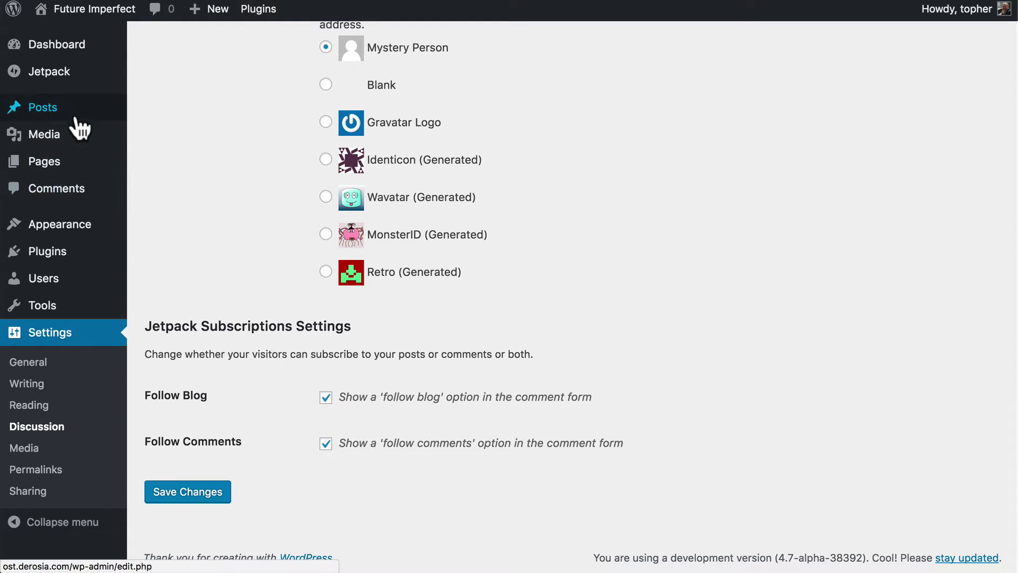
{"action": "mouse_move", "coordinate": [66, 112]}
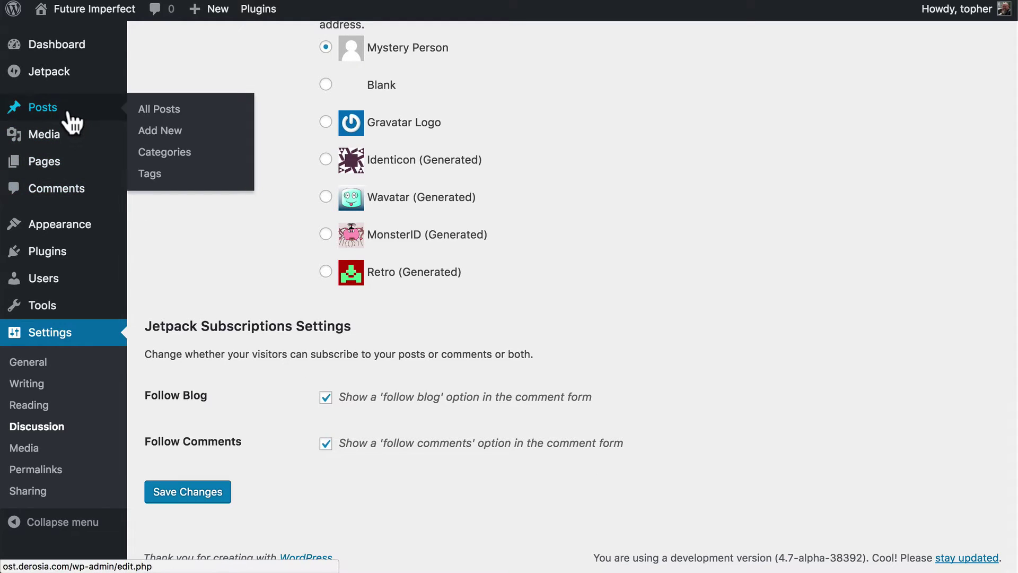
{"action": "left_click", "coordinate": [142, 115]}
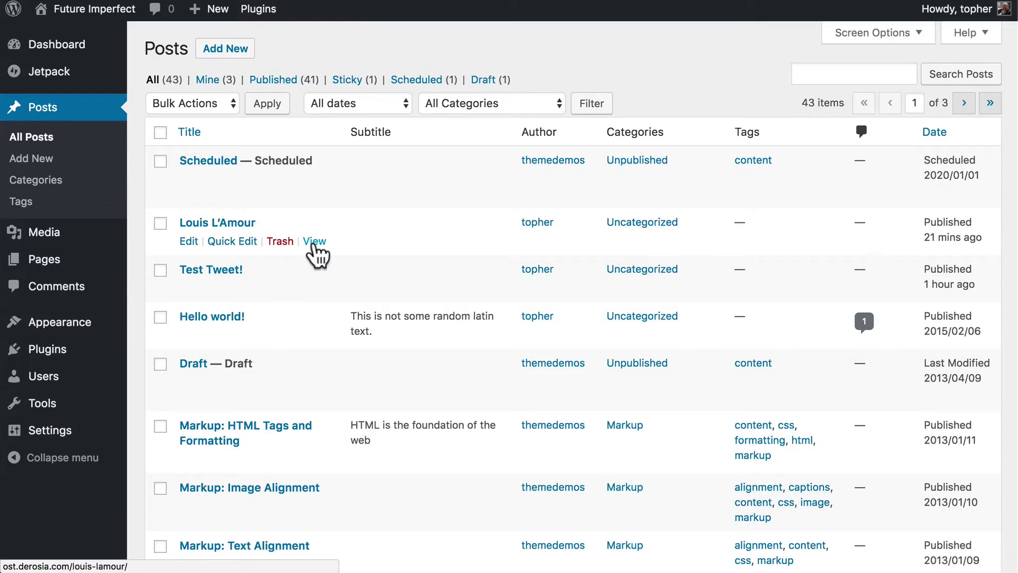
{"action": "left_click", "coordinate": [314, 242]}
{"action": "scroll", "coordinate": [565, 349], "scroll_direction": "down", "scroll_amount": 15}
{"action": "scroll", "coordinate": [567, 351], "scroll_direction": "down", "scroll_amount": 8}
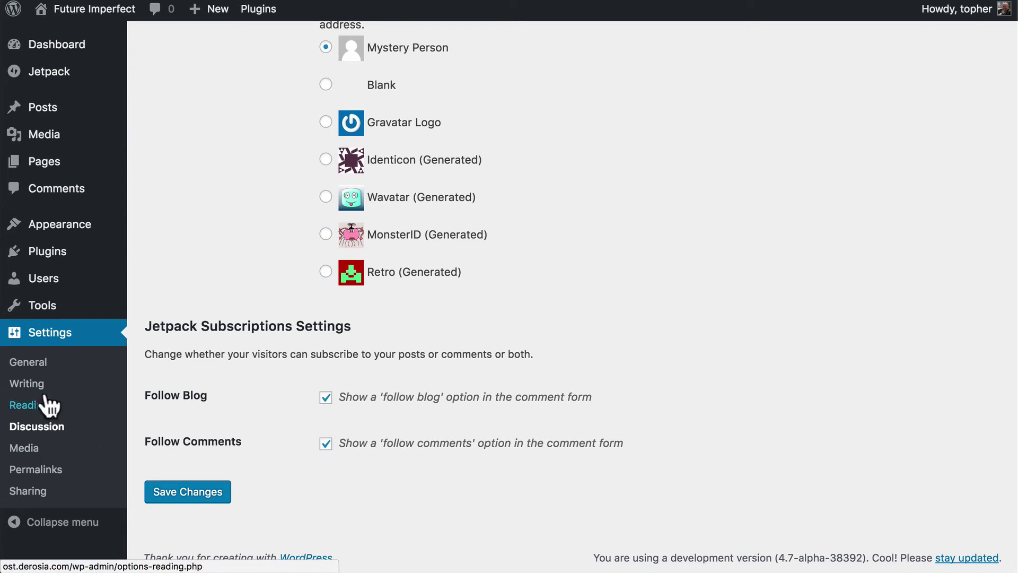
Review the blog and comment follow email texts in Reading Settings' Follower Settings.
{"action": "left_click", "coordinate": [26, 408]}
{"action": "scroll", "coordinate": [778, 402], "scroll_direction": "down", "scroll_amount": 5}
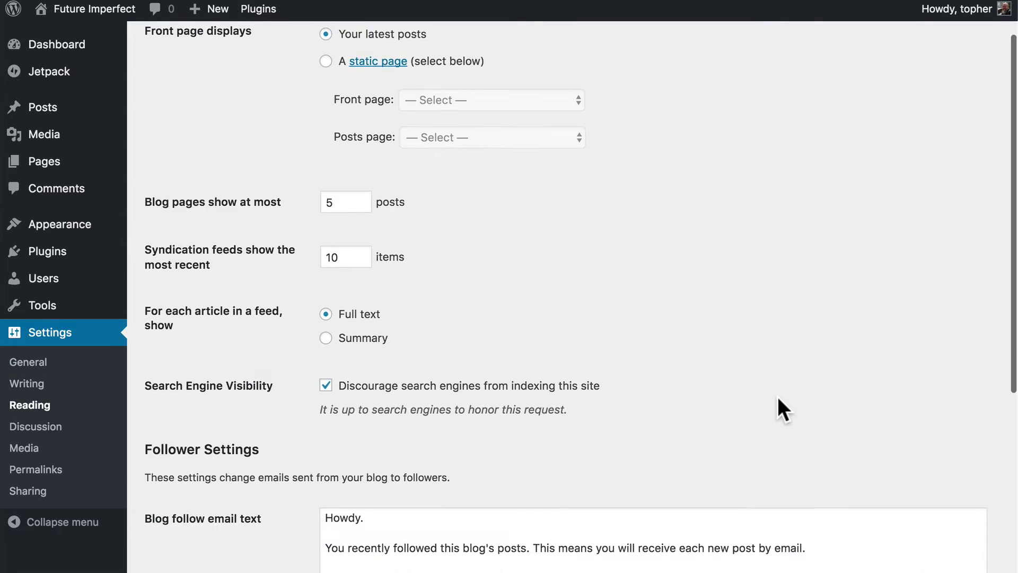
{"action": "scroll", "coordinate": [778, 403], "scroll_direction": "down", "scroll_amount": 2}
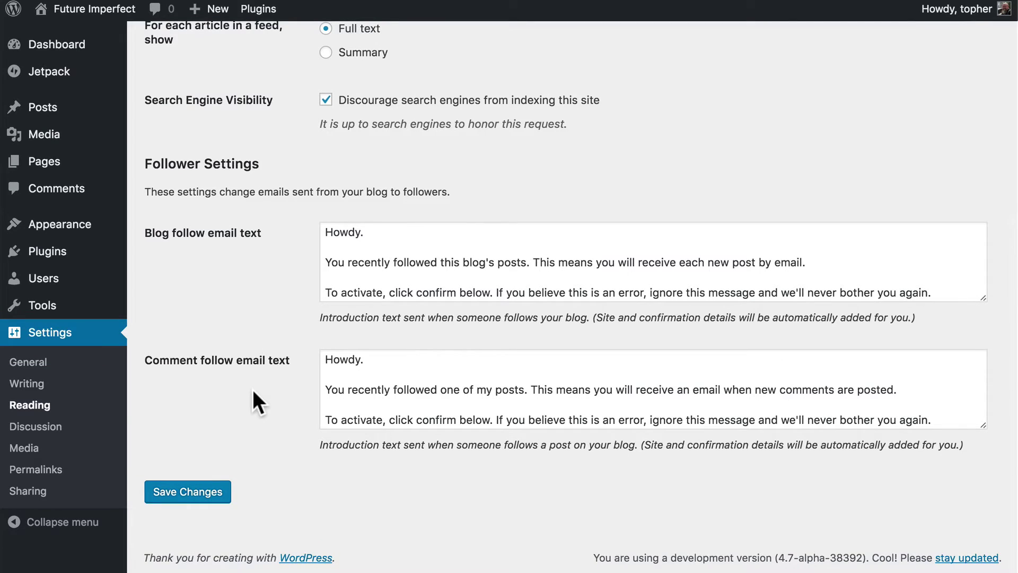
{"action": "left_click", "coordinate": [327, 277]}
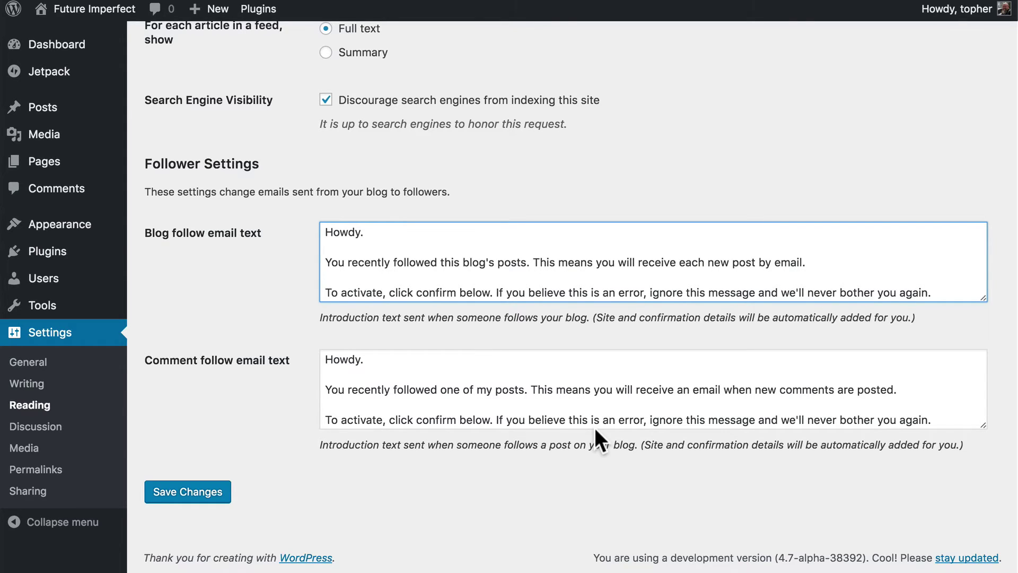
{"action": "key", "text": "Home"}
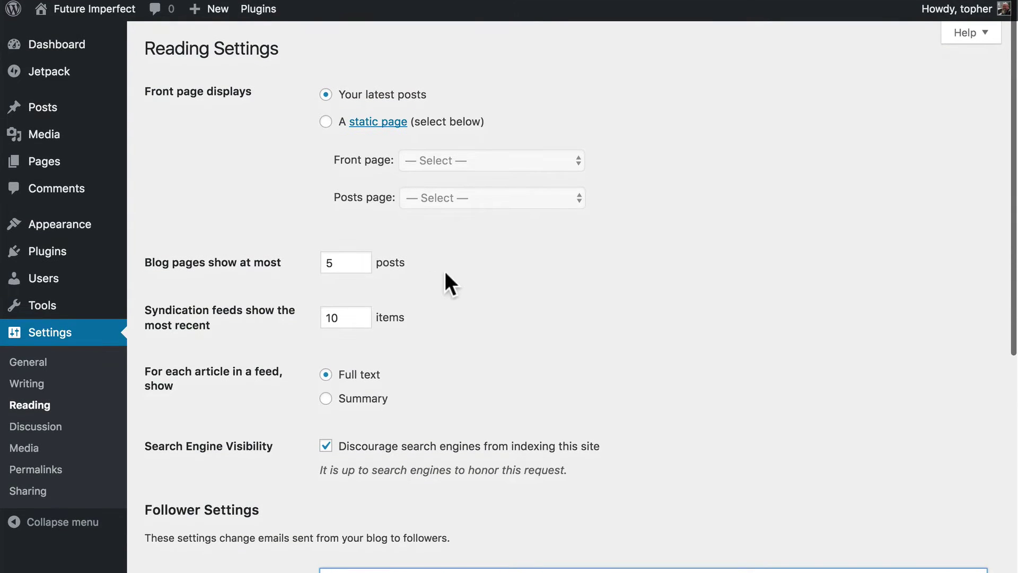
On the Widgets page, place the Blog Subscriptions widget at the top of Left Sidebar.
{"action": "mouse_move", "coordinate": [12, 228]}
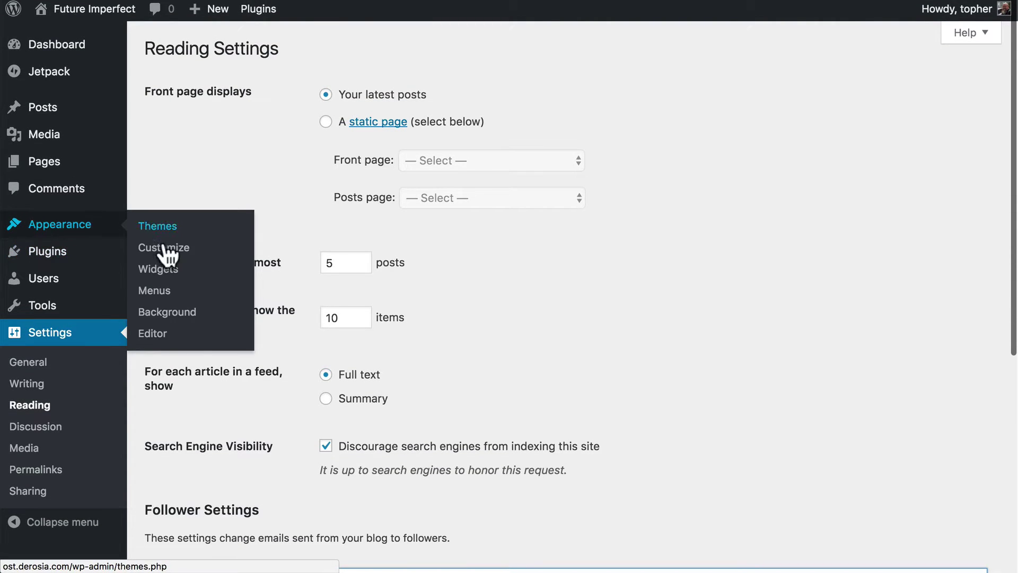
{"action": "left_click", "coordinate": [159, 271]}
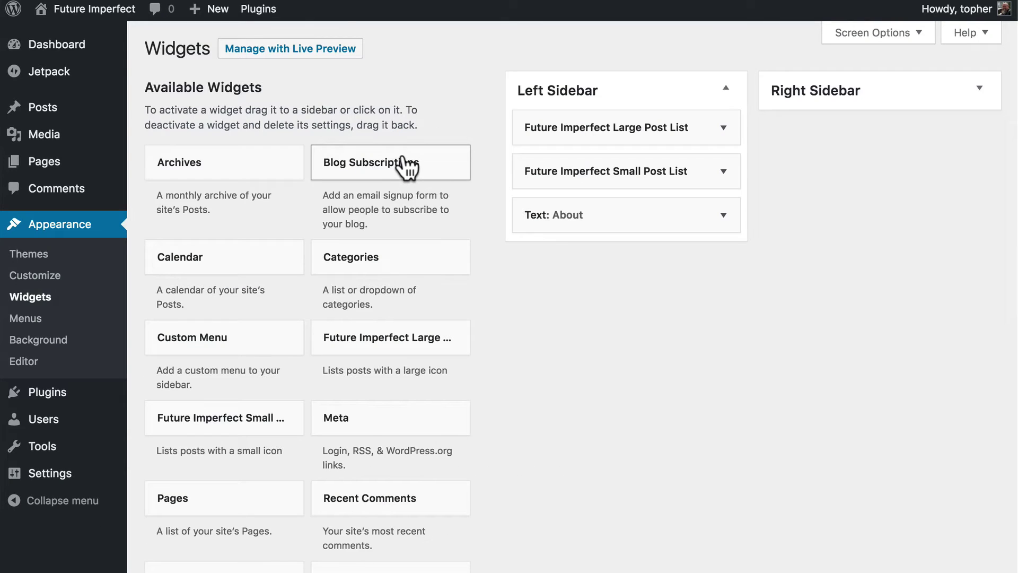
{"action": "left_click_drag", "start_coordinate": [405, 167], "coordinate": [625, 121]}
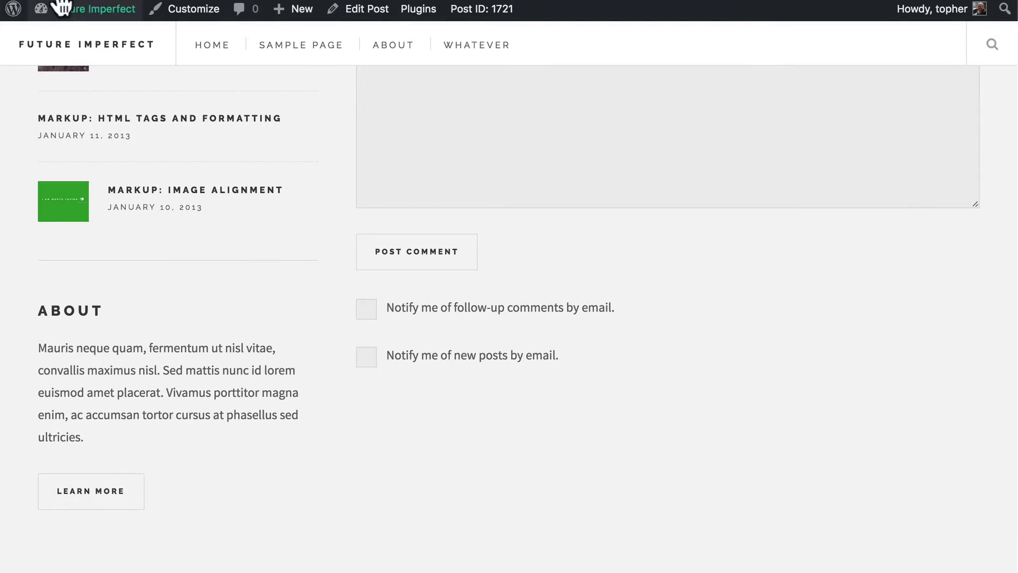
Subscribe a test email address through the sidebar's Subscribe to Blog via Email widget.
{"action": "scroll", "coordinate": [320, 269], "scroll_direction": "up", "scroll_amount": 15}
{"action": "scroll", "coordinate": [321, 269], "scroll_direction": "down", "scroll_amount": 1}
{"action": "scroll", "coordinate": [320, 268], "scroll_direction": "down", "scroll_amount": 1}
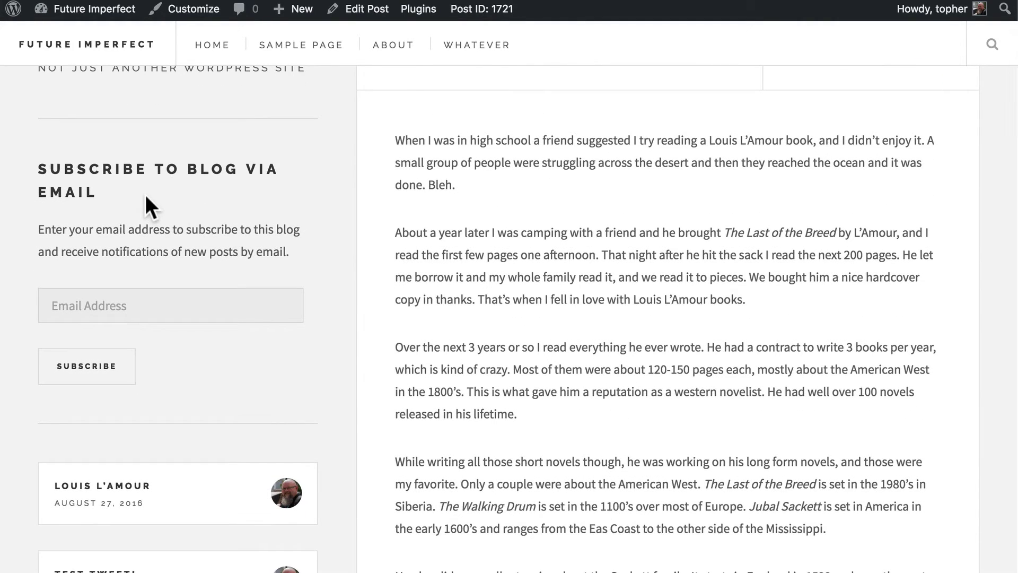
{"action": "left_click", "coordinate": [147, 300]}
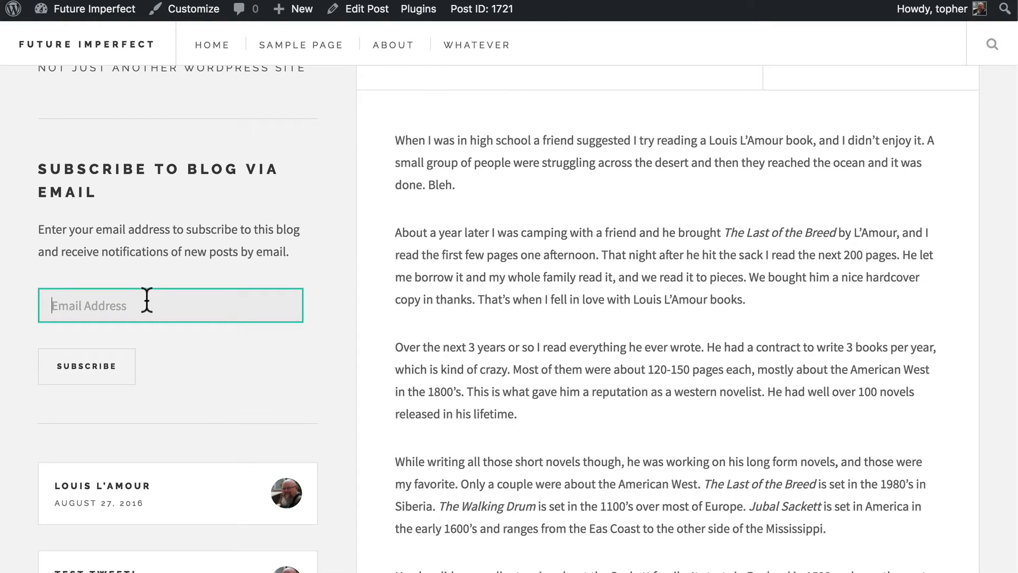
{"action": "type", "text": "tophe"}
{"action": "left_click", "coordinate": [100, 332]}
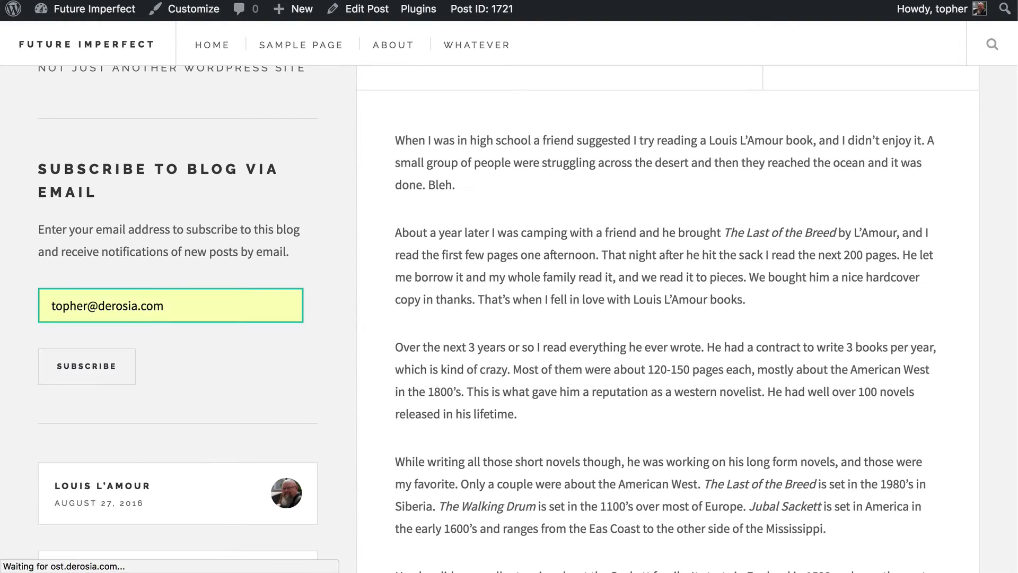
{"action": "left_click", "coordinate": [104, 372]}
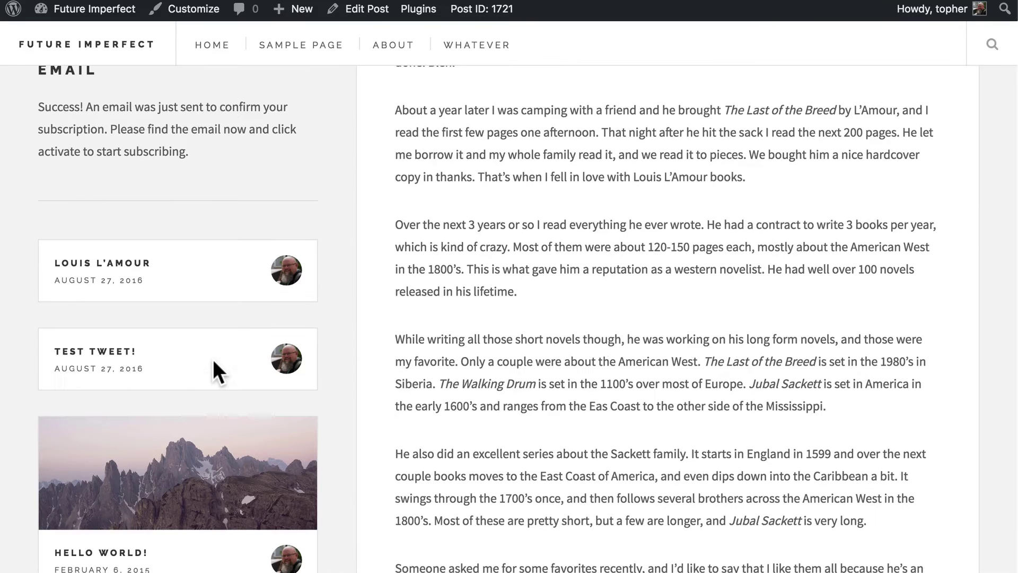
{"action": "scroll", "coordinate": [212, 175], "scroll_direction": "up", "scroll_amount": 1}
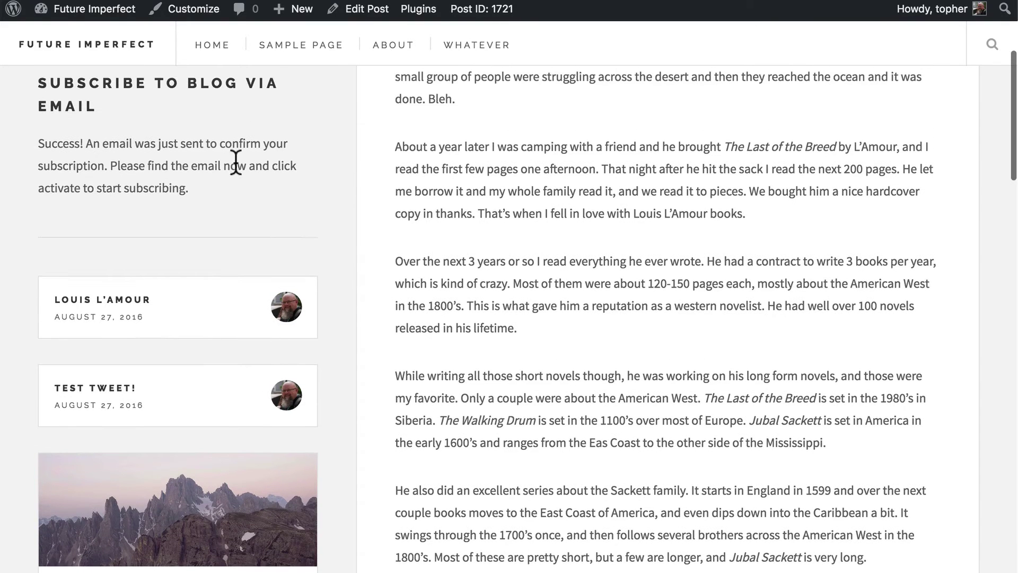
{"action": "scroll", "coordinate": [234, 199], "scroll_direction": "up", "scroll_amount": 1}
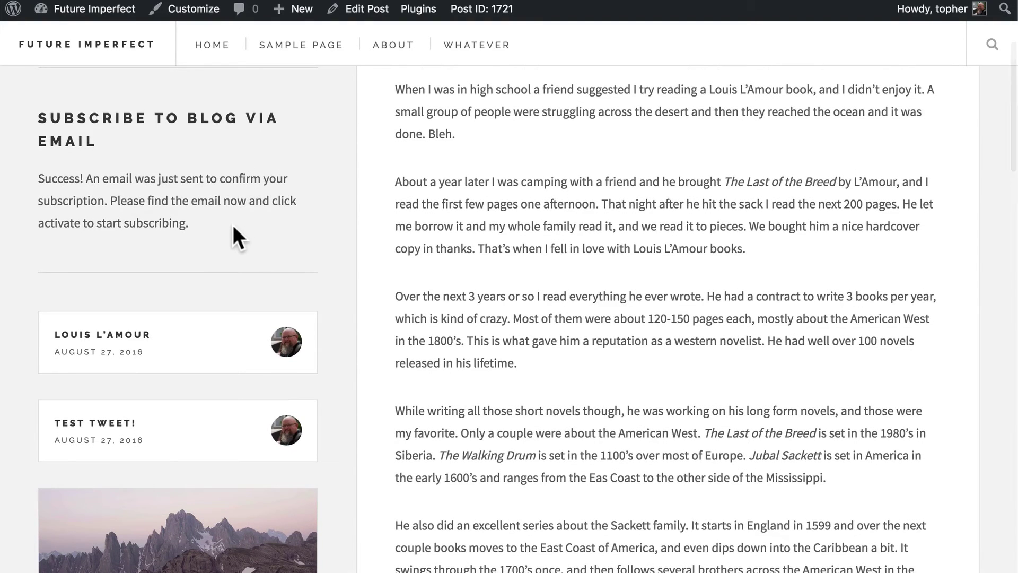
{"action": "scroll", "coordinate": [233, 225], "scroll_direction": "up", "scroll_amount": 1}
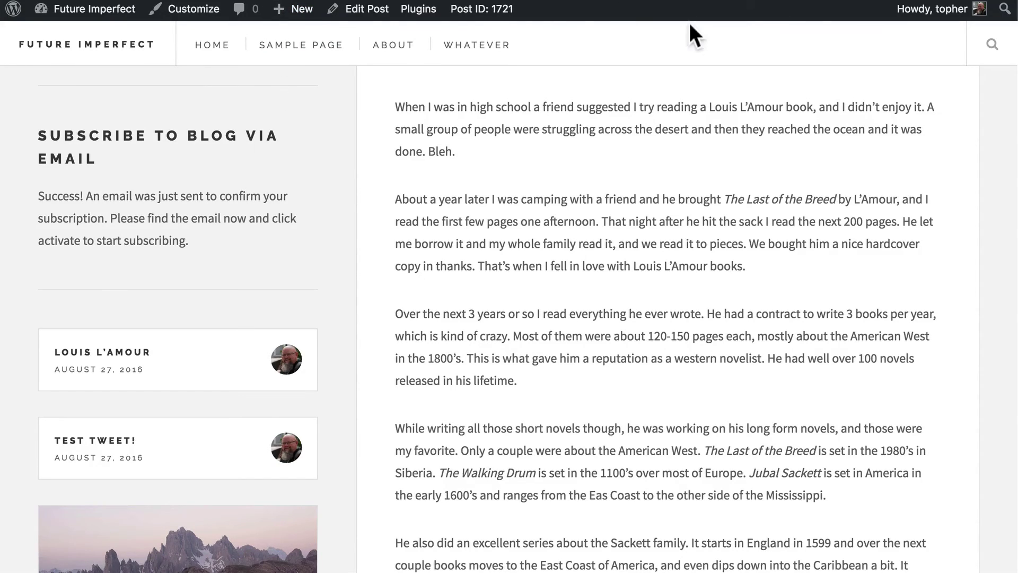
Reload the blog post page so the sidebar shows the empty email sign-up form.
{"action": "key", "text": "super+l"}
{"action": "key", "text": "Escape"}
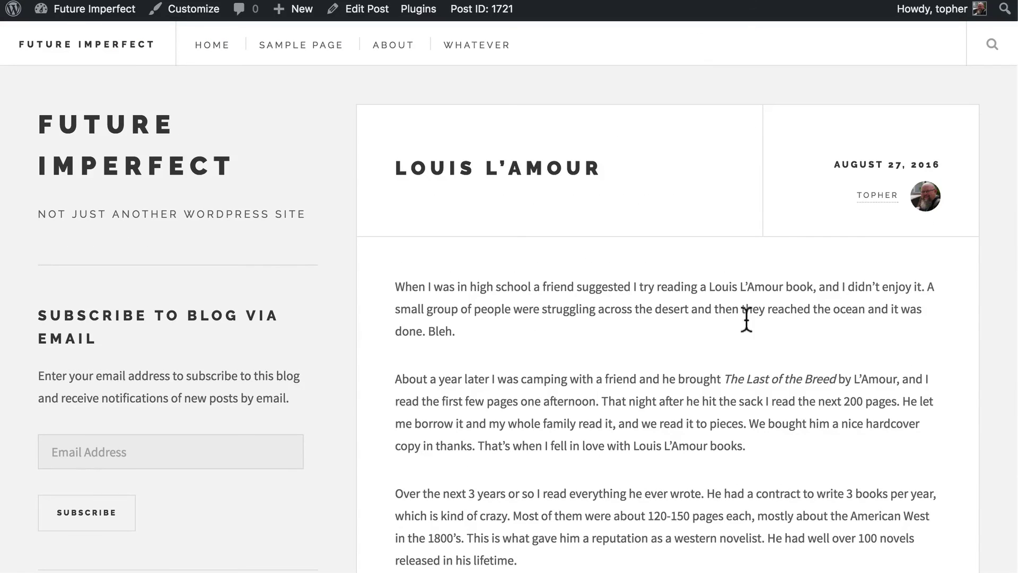
{"action": "scroll", "coordinate": [650, 330], "scroll_direction": "down", "scroll_amount": 6}
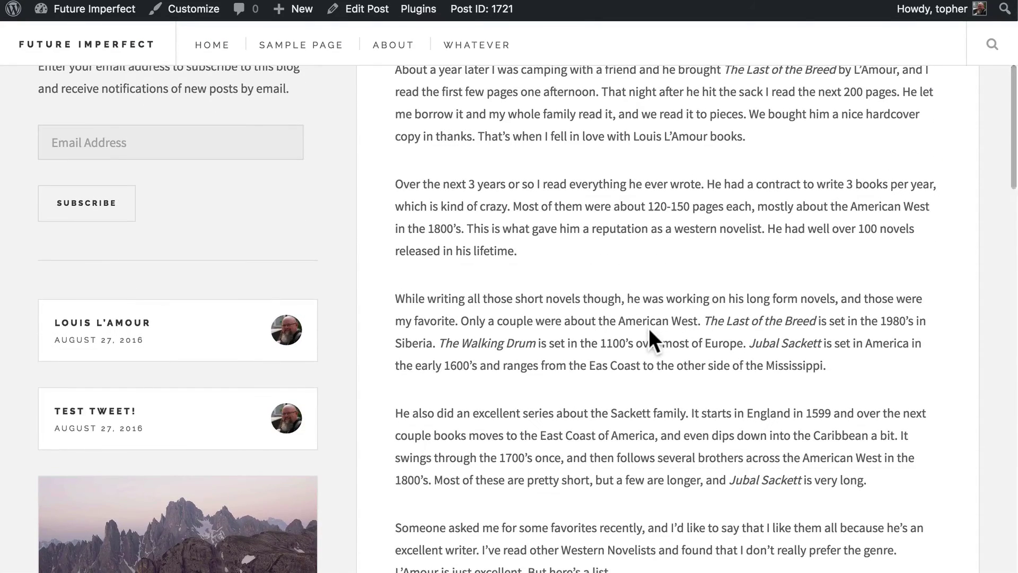
{"action": "scroll", "coordinate": [650, 330], "scroll_direction": "up", "scroll_amount": 2}
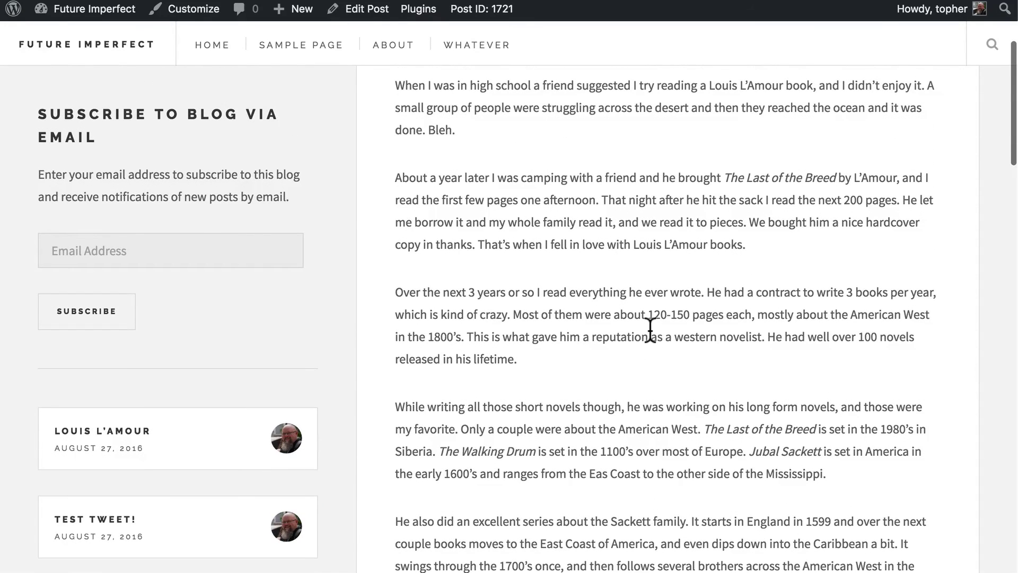